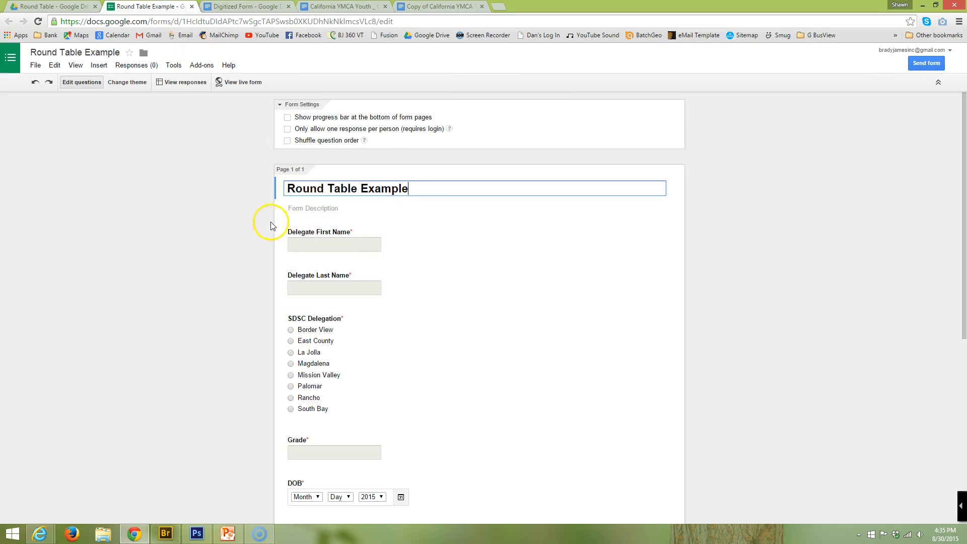
- Change the Grade question's type from text to Multiple choice
{"action": "scroll", "coordinate": [264, 272], "scroll_direction": "down", "scroll_amount": 1}
{"action": "scroll", "coordinate": [242, 244], "scroll_direction": "down", "scroll_amount": 1}
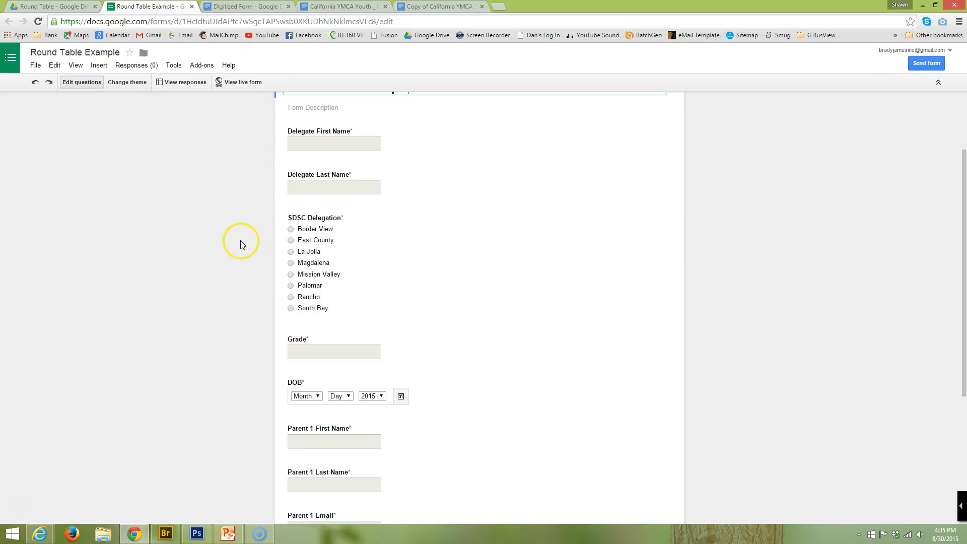
{"action": "scroll", "coordinate": [360, 186], "scroll_direction": "up", "scroll_amount": 1}
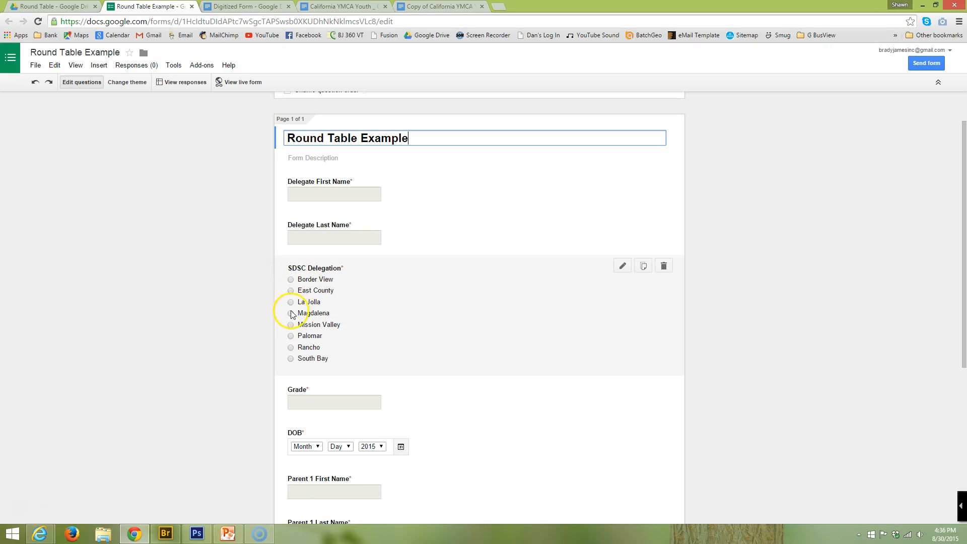
{"action": "scroll", "coordinate": [542, 326], "scroll_direction": "down", "scroll_amount": 3}
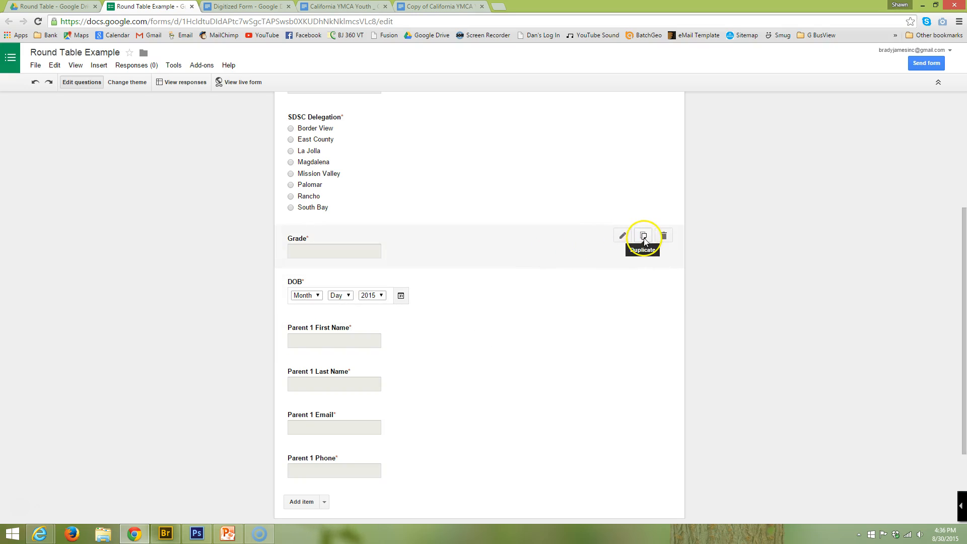
{"action": "scroll", "coordinate": [522, 294], "scroll_direction": "down", "scroll_amount": 3}
{"action": "scroll", "coordinate": [523, 294], "scroll_direction": "up", "scroll_amount": 4}
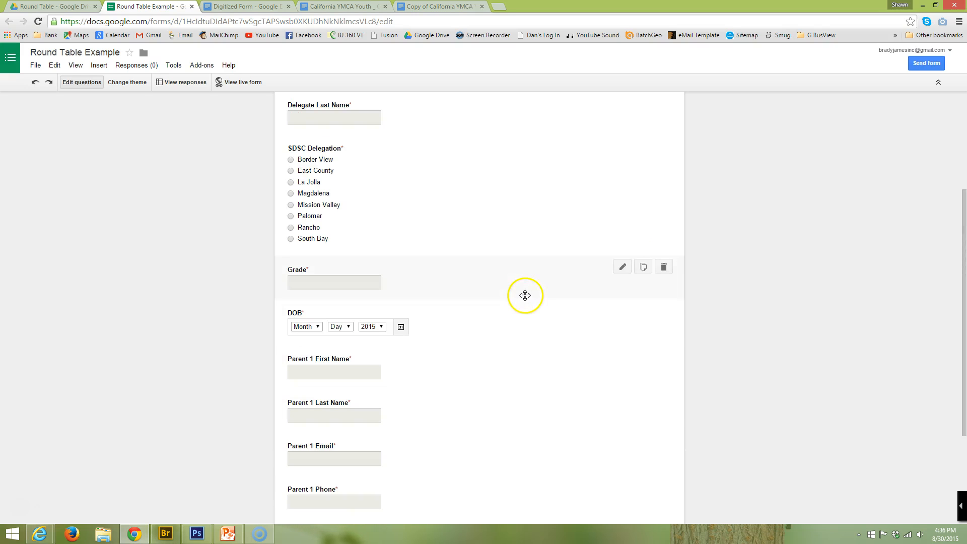
{"action": "left_click", "coordinate": [623, 267]}
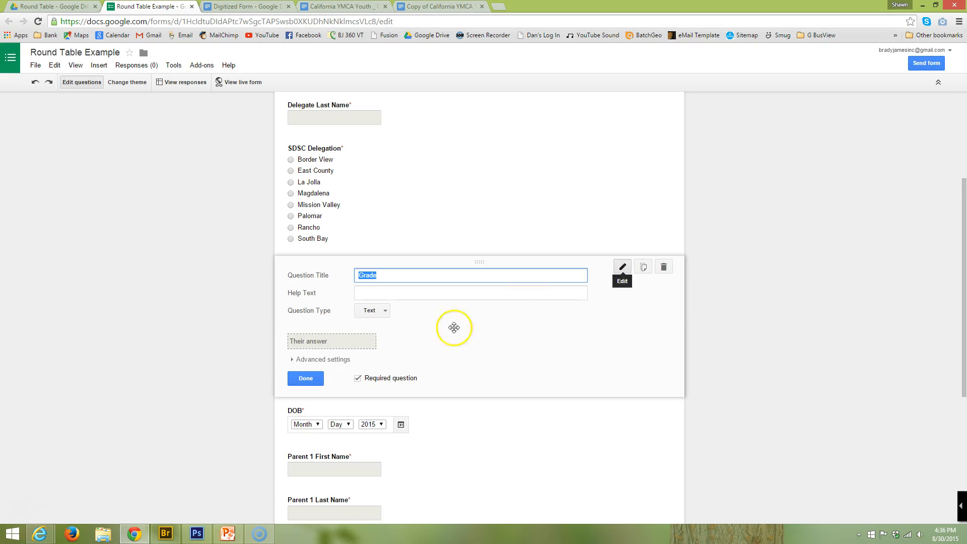
{"action": "left_click", "coordinate": [383, 311]}
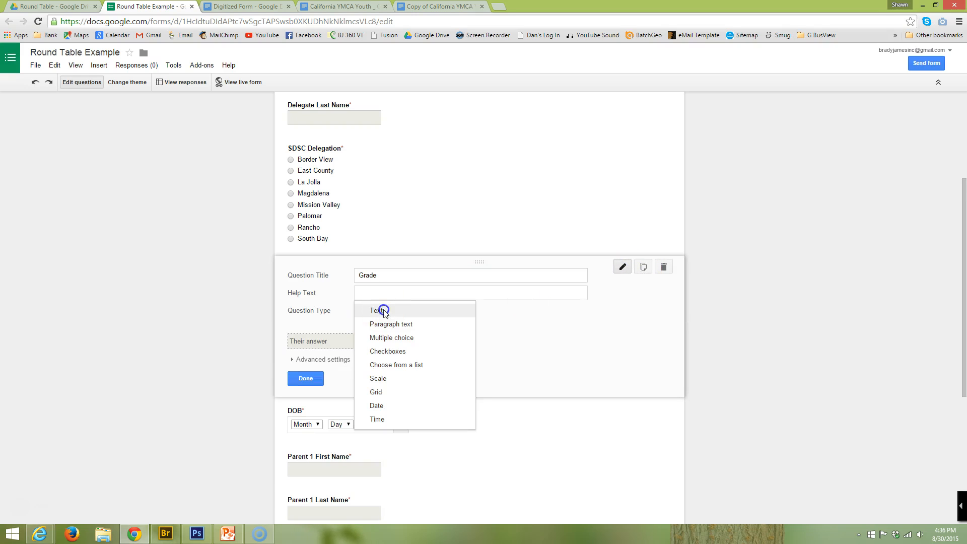
{"action": "left_click", "coordinate": [395, 338]}
- Give the Grade question the options 9, 10, 11 and 12, and finish editing it
{"action": "left_click", "coordinate": [417, 335]}
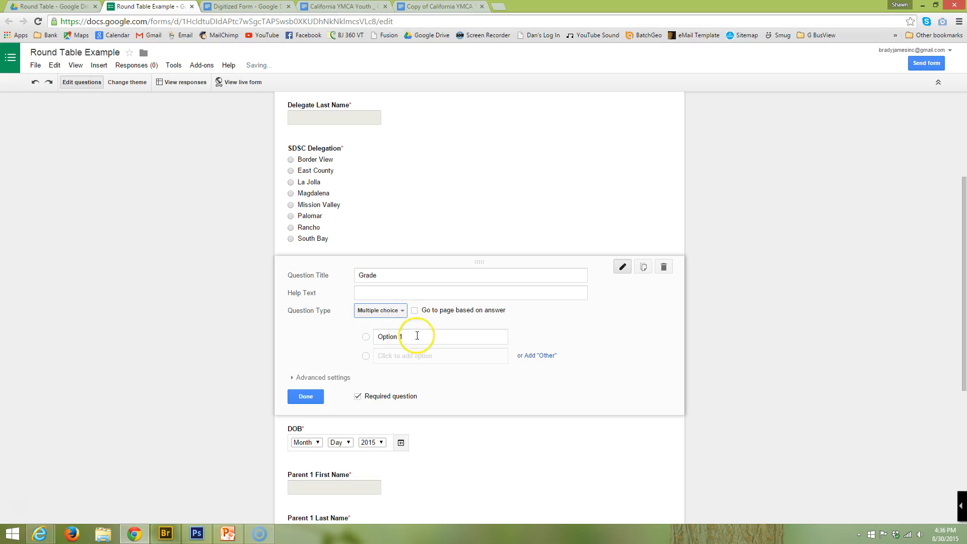
{"action": "type", "text": "9"}
{"action": "key", "text": "Return"}
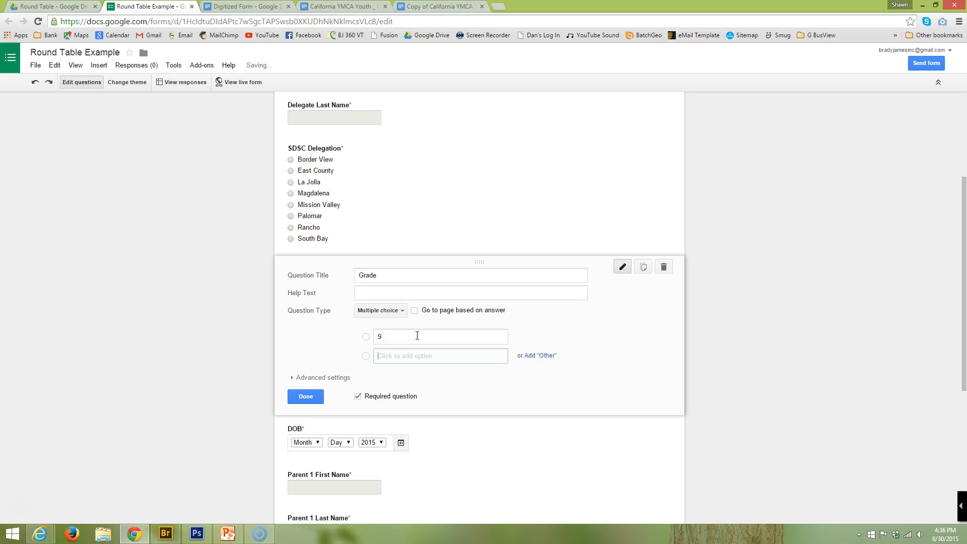
{"action": "type", "text": "10"}
{"action": "key", "text": "Return"}
{"action": "type", "text": "11"}
{"action": "key", "text": "Return"}
{"action": "type", "text": "12"}
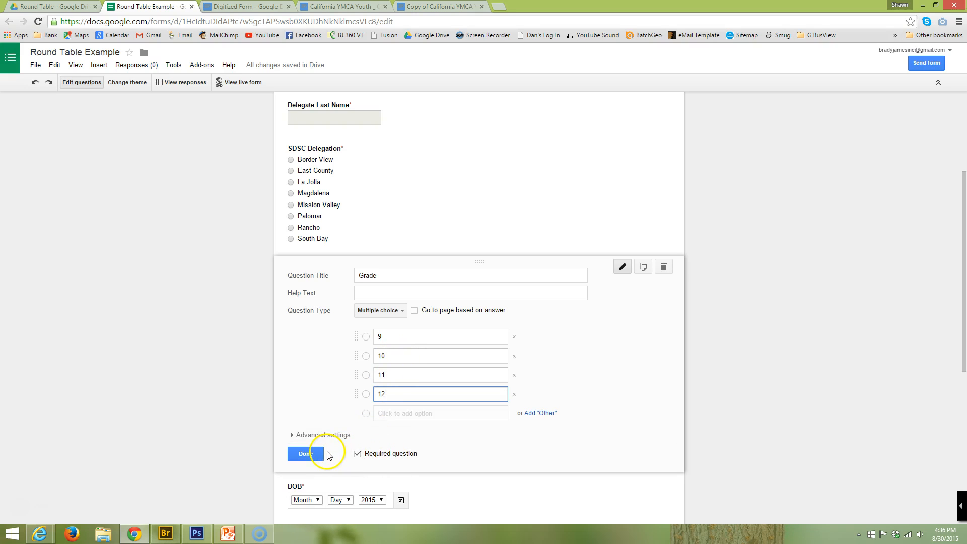
{"action": "left_click", "coordinate": [306, 454]}
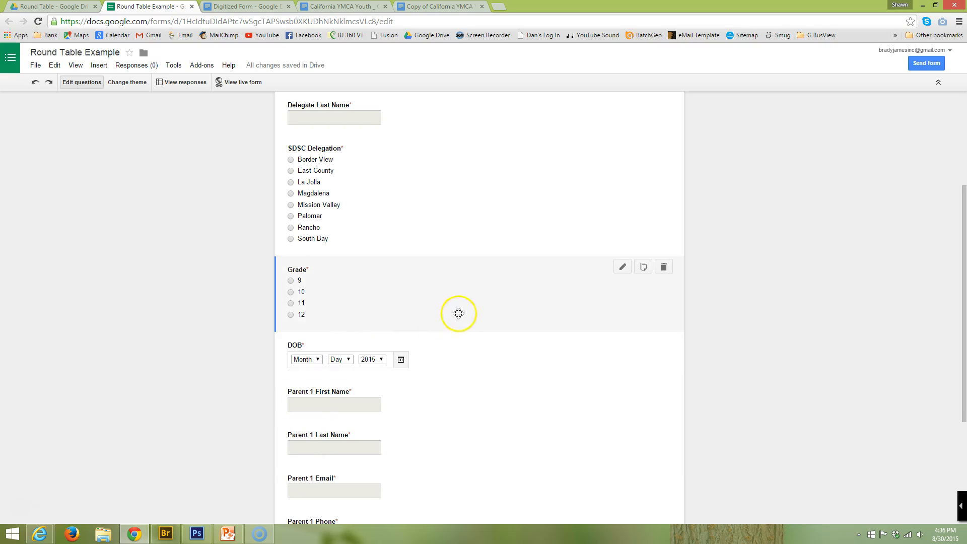
- Duplicate the Parent 1 Phone question, title the copy "Parent 1 Comment", make it Paragraph text and finish editing it
{"action": "scroll", "coordinate": [492, 373], "scroll_direction": "down", "scroll_amount": 4}
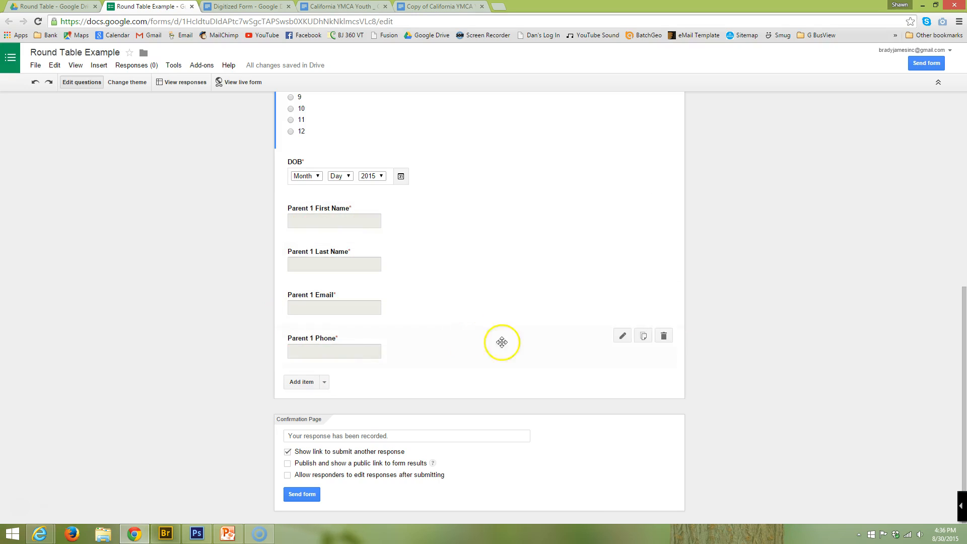
{"action": "left_click", "coordinate": [644, 337]}
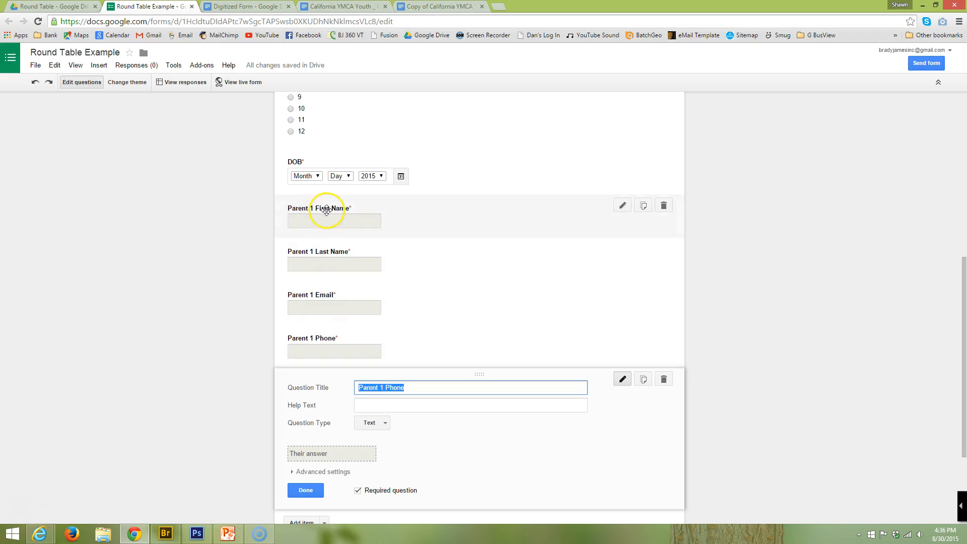
{"action": "double_click", "coordinate": [405, 388]}
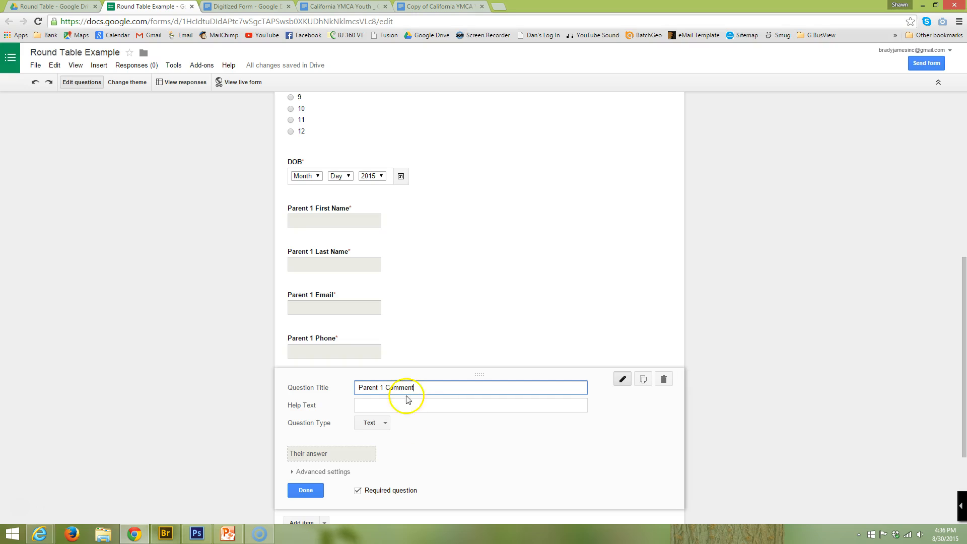
{"action": "left_click", "coordinate": [379, 424]}
{"action": "left_click", "coordinate": [392, 419]}
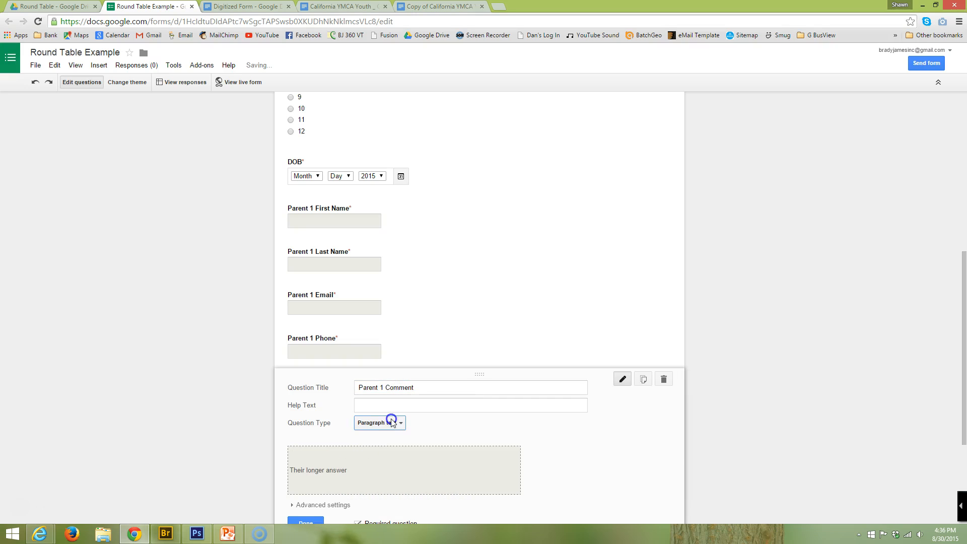
{"action": "scroll", "coordinate": [224, 428], "scroll_direction": "down", "scroll_amount": 2}
{"action": "left_click", "coordinate": [302, 422]}
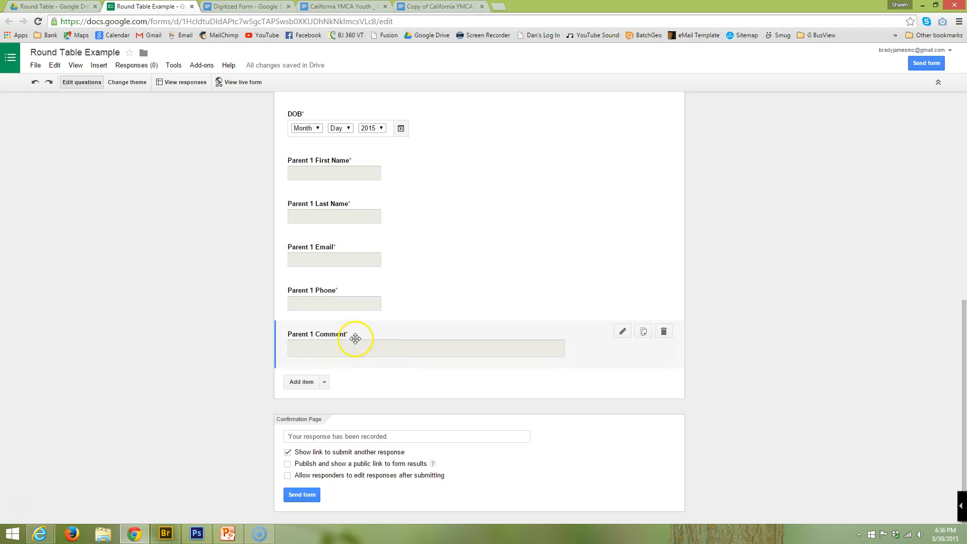
{"action": "left_click", "coordinate": [326, 381]}
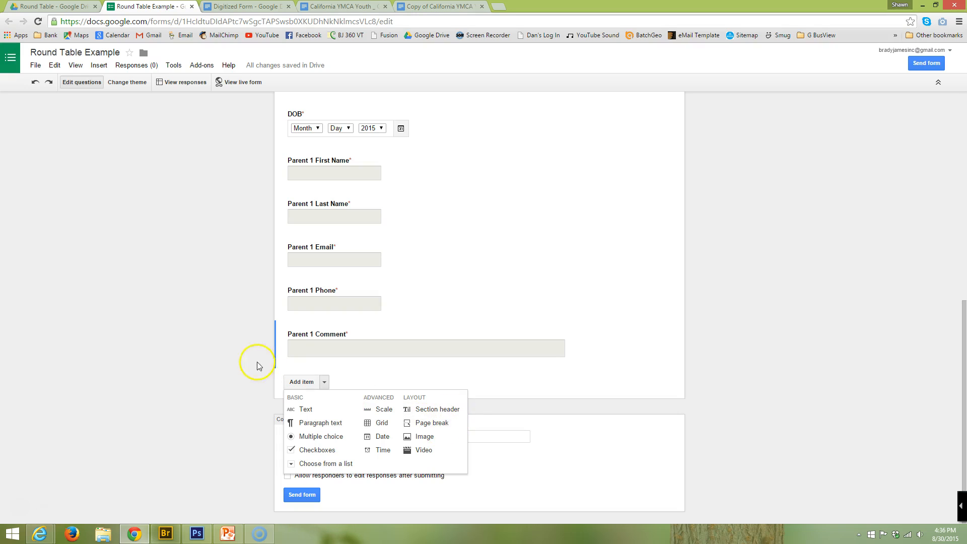
{"action": "left_click", "coordinate": [222, 357]}
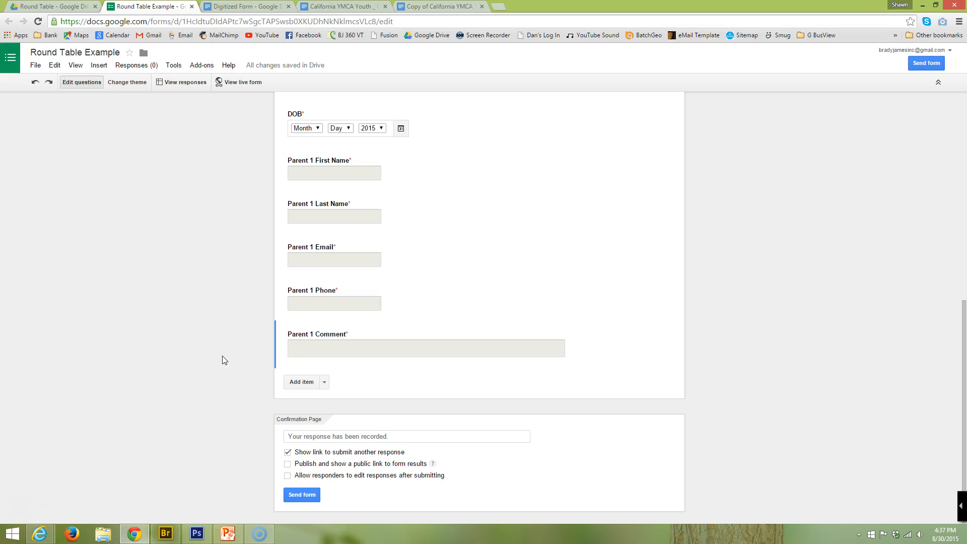
{"action": "scroll", "coordinate": [256, 322], "scroll_direction": "up", "scroll_amount": 10}
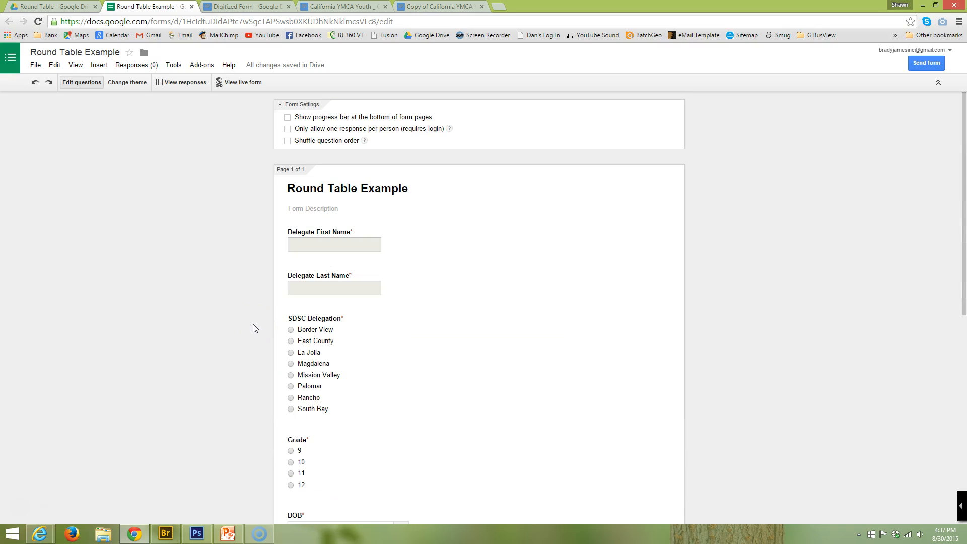
- Open the Parent 1 Email question for editing and enable data validation with the Text type
{"action": "scroll", "coordinate": [253, 325], "scroll_direction": "down", "scroll_amount": 4}
{"action": "scroll", "coordinate": [253, 325], "scroll_direction": "down", "scroll_amount": 3}
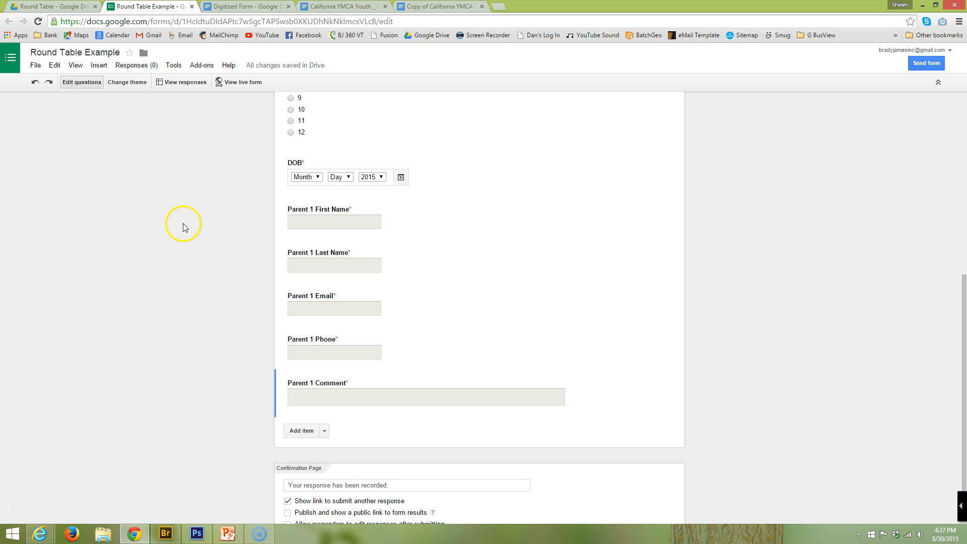
{"action": "mouse_move", "coordinate": [363, 298]}
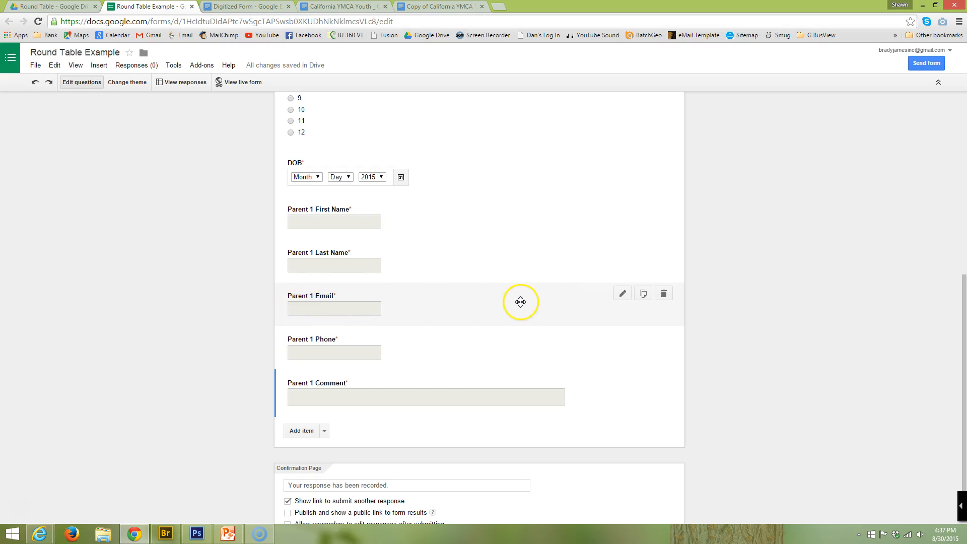
{"action": "left_click", "coordinate": [623, 294]}
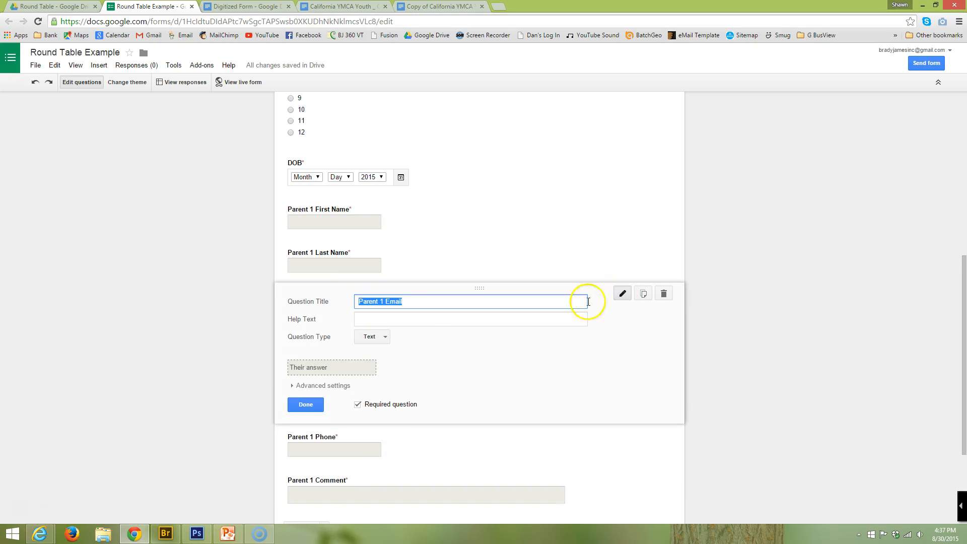
{"action": "left_click", "coordinate": [314, 386]}
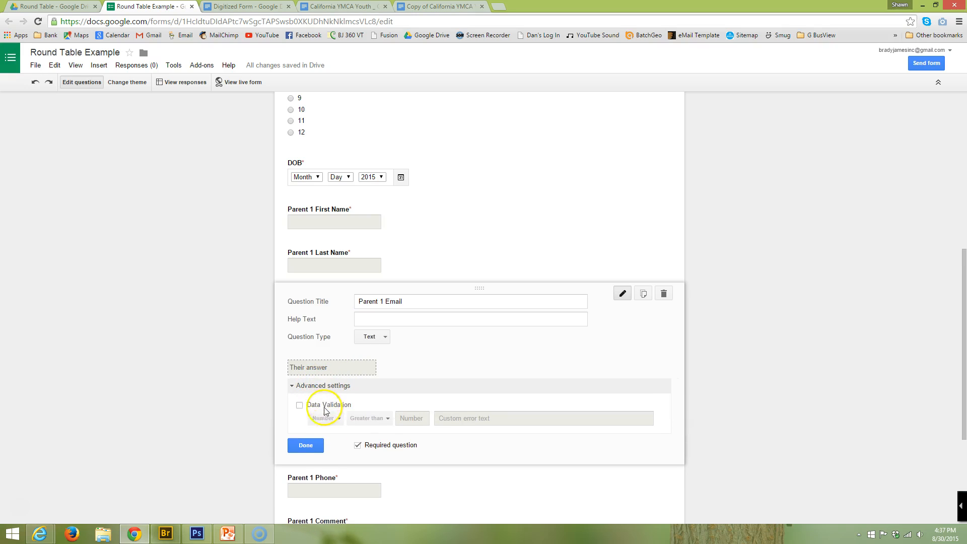
{"action": "left_click", "coordinate": [318, 407]}
{"action": "left_click", "coordinate": [338, 420]}
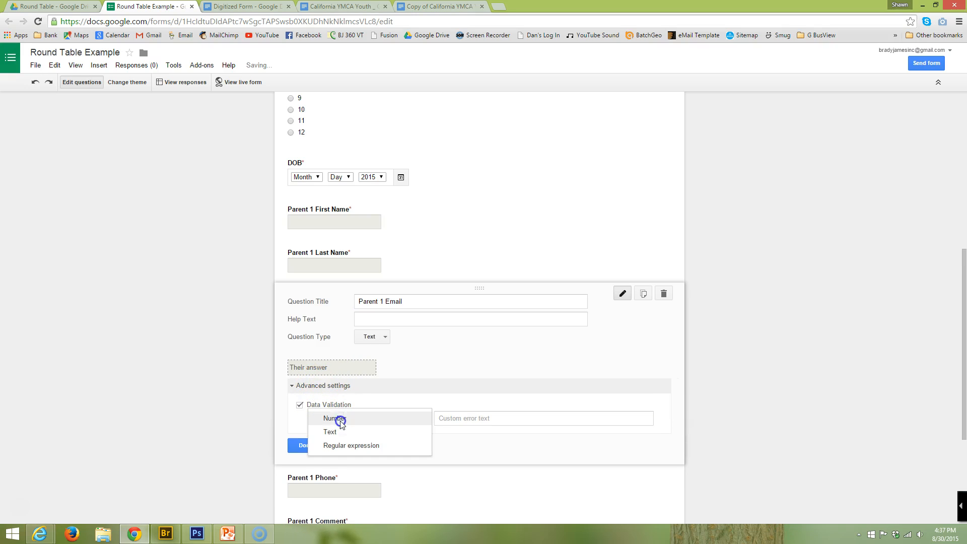
{"action": "left_click", "coordinate": [337, 431]}
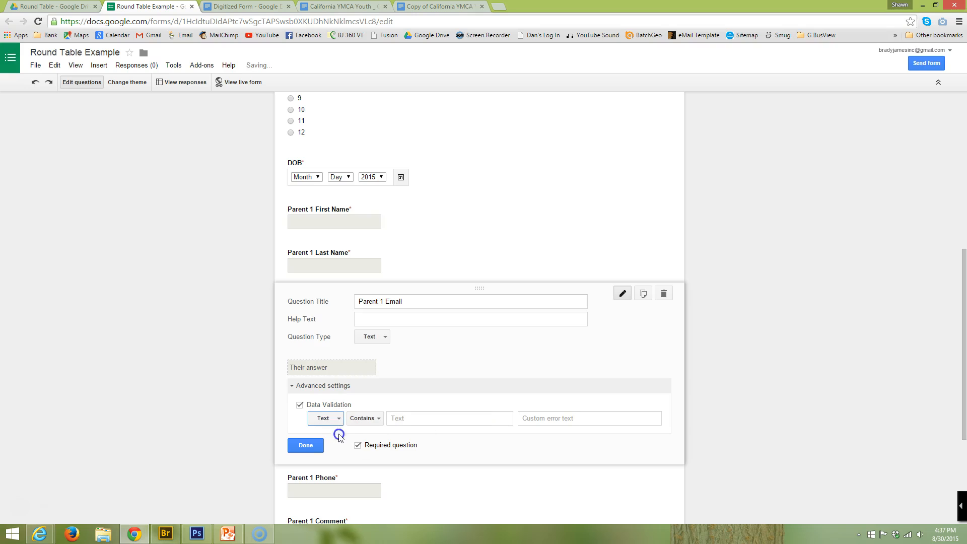
- Require an Email address in Parent 1 Email's validation, with the error text "Please Use correct format", and finish editing the question
{"action": "left_click", "coordinate": [379, 419]}
{"action": "left_click", "coordinate": [382, 446]}
{"action": "left_click", "coordinate": [445, 419]}
{"action": "type", "text": "Please Use correct format"}
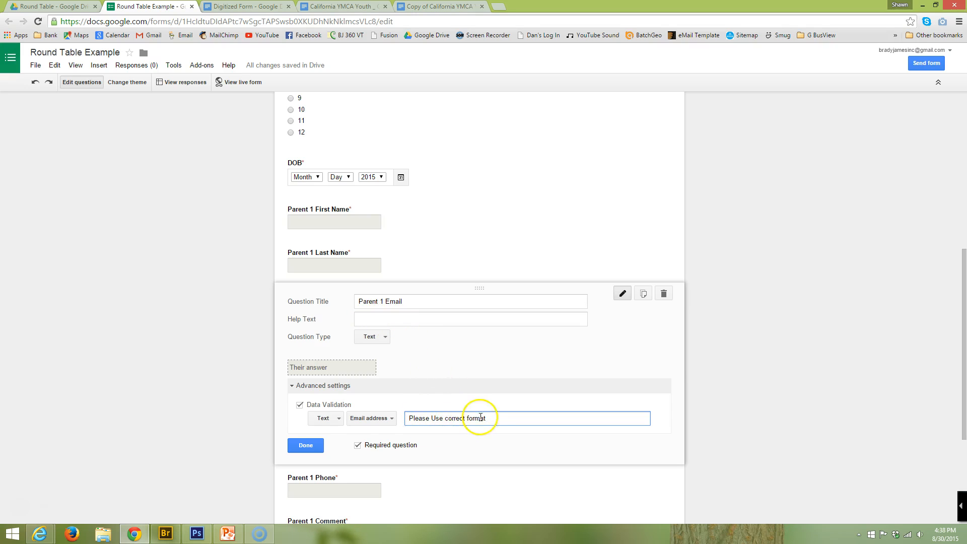
{"action": "key", "text": "BackSpace"}
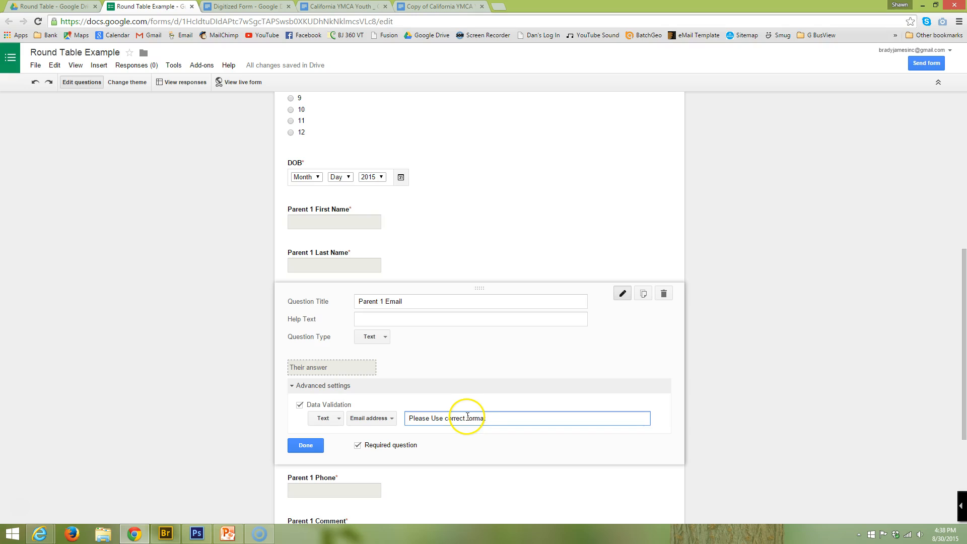
{"action": "left_click", "coordinate": [308, 445]}
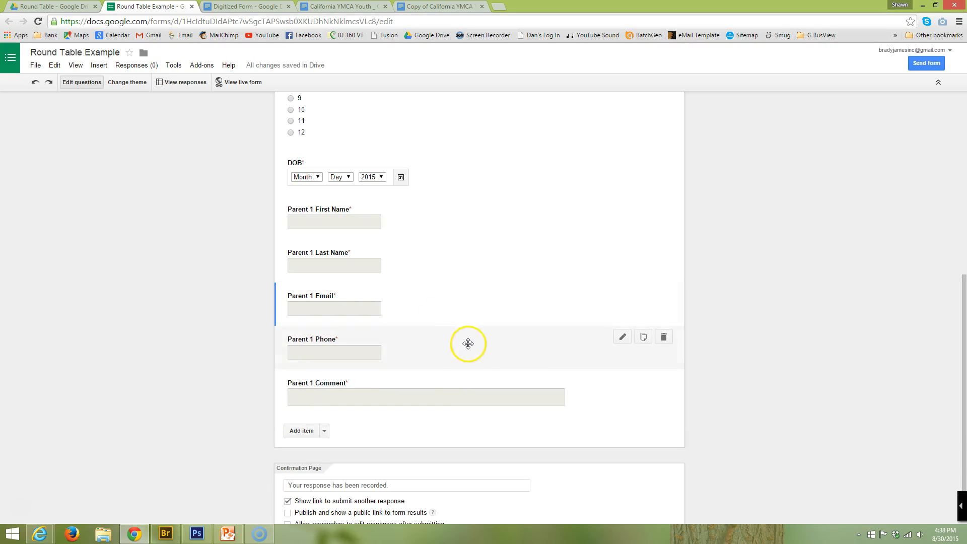
- Edit the Parent 1 Phone question and enter a sample hyphenated phone number as its help text
{"action": "left_click", "coordinate": [624, 337]}
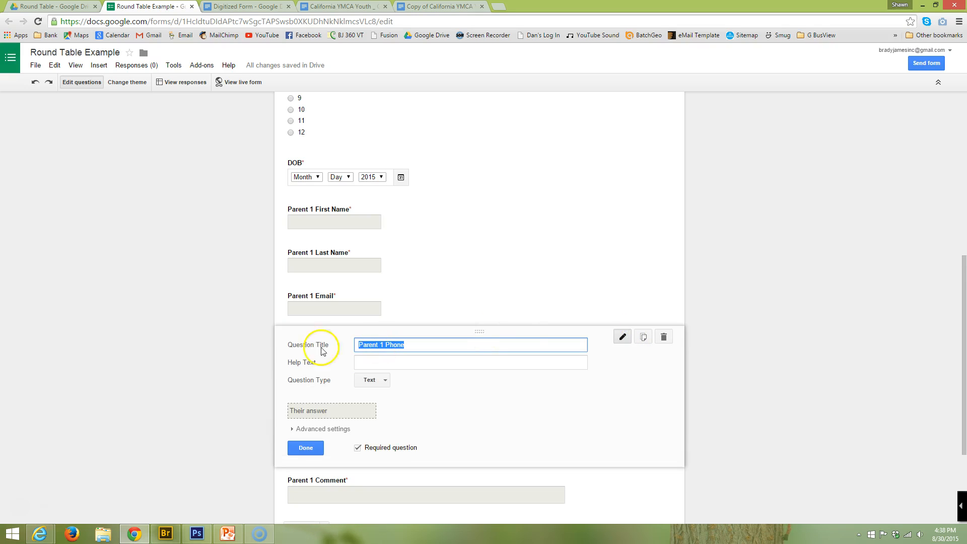
{"action": "scroll", "coordinate": [326, 357], "scroll_direction": "down", "scroll_amount": 1}
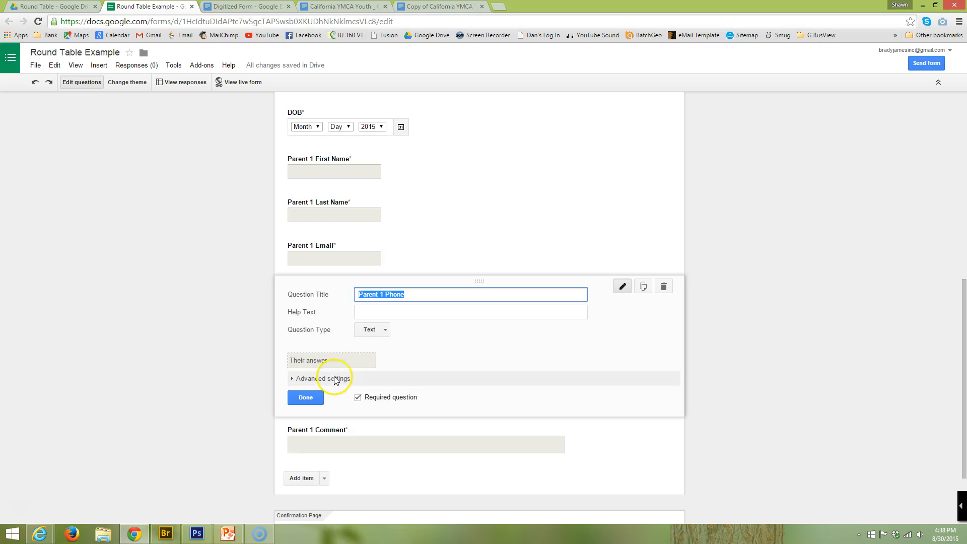
{"action": "left_click", "coordinate": [364, 313]}
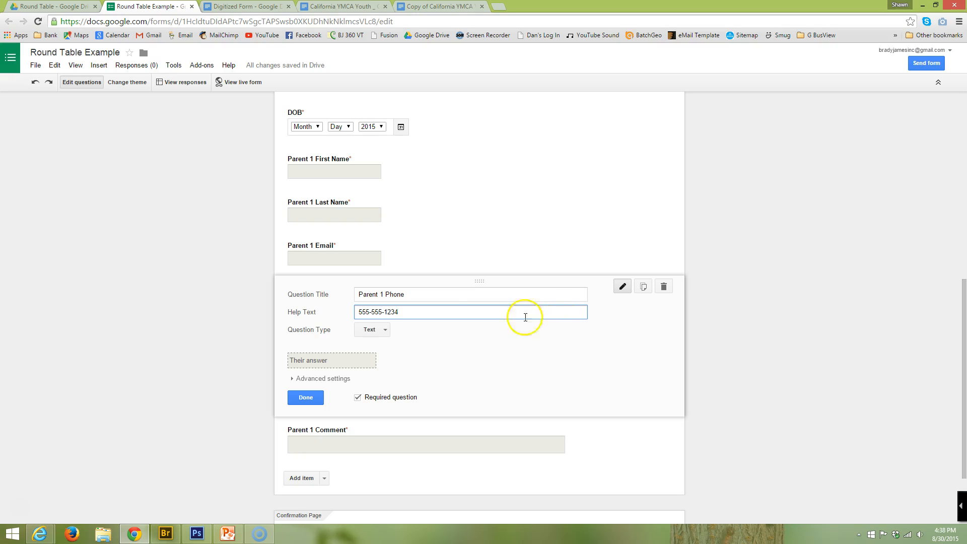
{"action": "left_click_drag", "start_coordinate": [401, 312], "coordinate": [354, 312]}
{"action": "left_click", "coordinate": [370, 311]}
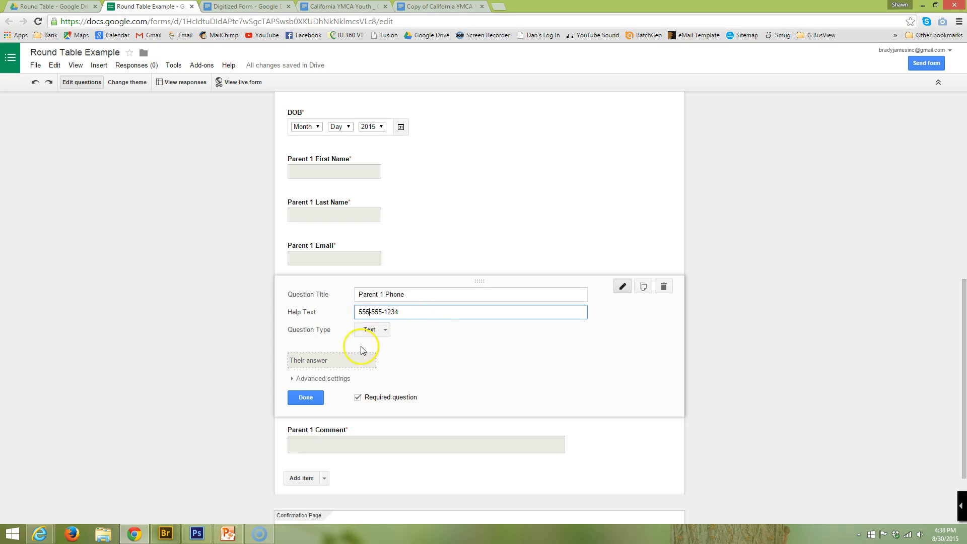
- Enable data validation for the Parent 1 Phone question and set its validation type to Regular expression
{"action": "left_click", "coordinate": [307, 380]}
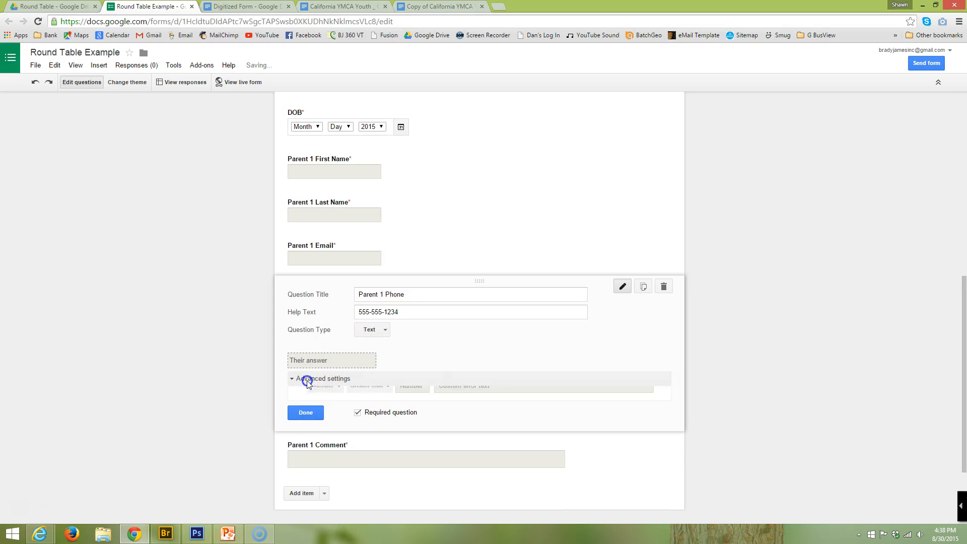
{"action": "left_click", "coordinate": [315, 398]}
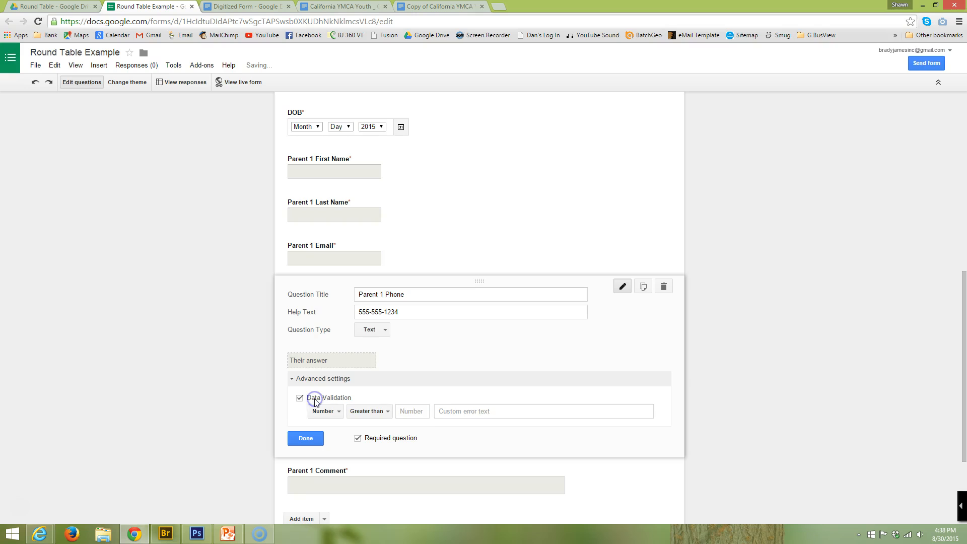
{"action": "left_click", "coordinate": [323, 411]}
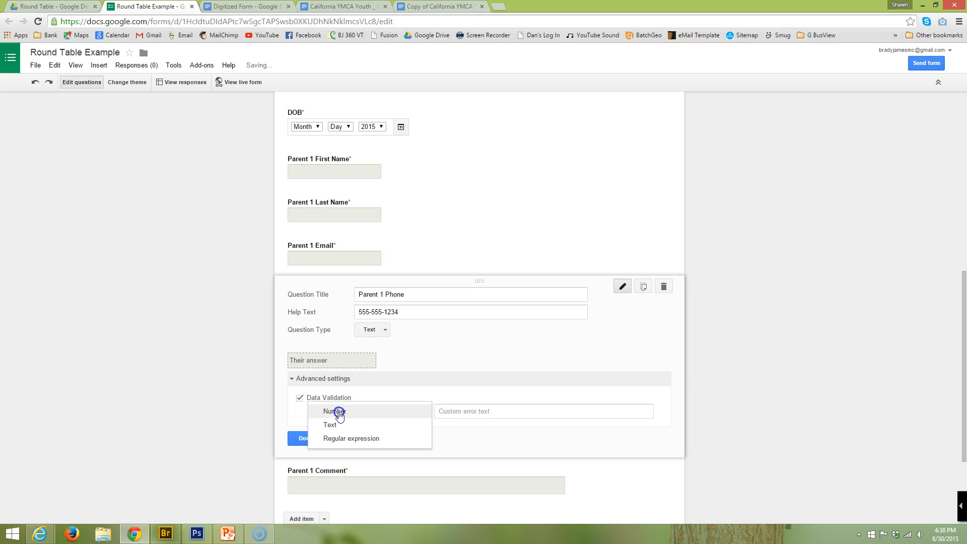
{"action": "left_click", "coordinate": [353, 439]}
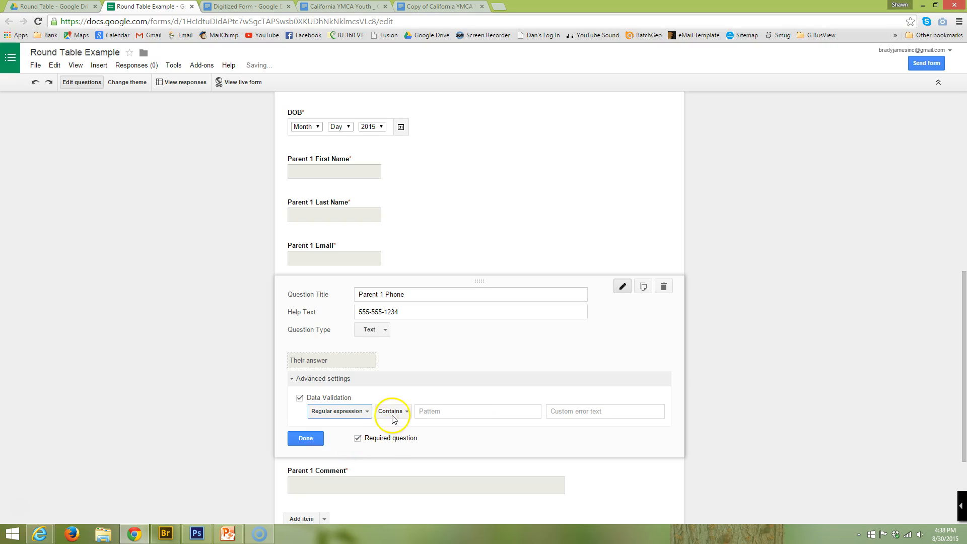
- Set Parent 1 Phone's validation pattern to ^[2-9]\d{2}-\d{3}-\d{4}$ with the error text "Please use correct format", and finish editing the question
{"action": "left_click", "coordinate": [436, 411]}
{"action": "type", "text": "^[2-9]\\d{2}-\\d{3}-\\d{4}$"}
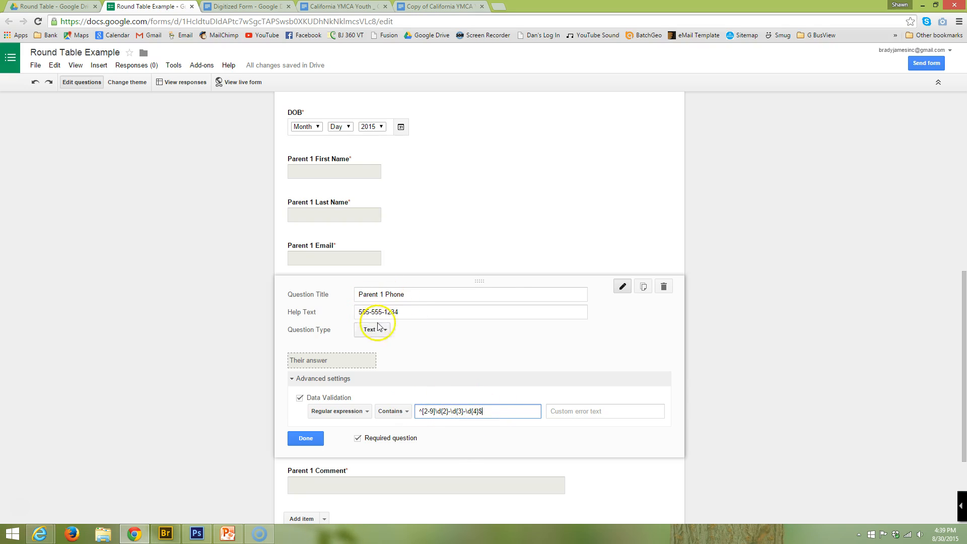
{"action": "left_click", "coordinate": [569, 411]}
{"action": "type", "text": "Please use correct format"}
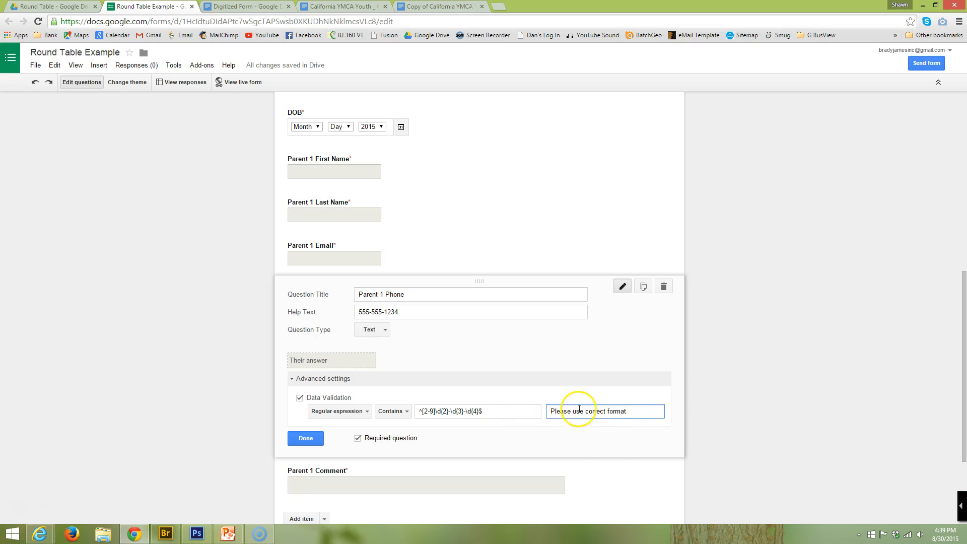
{"action": "left_click", "coordinate": [308, 438]}
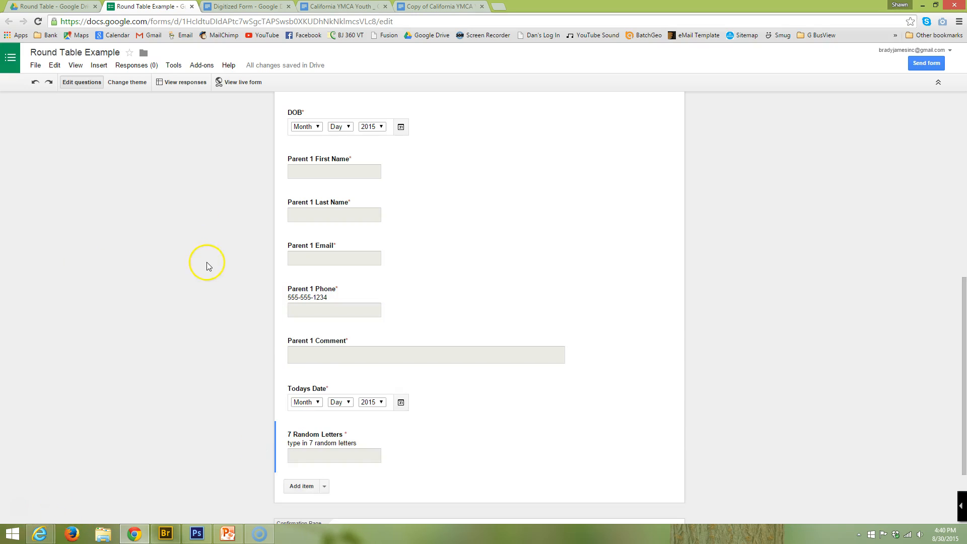
- Compare the form's questions with the merge fields in the Digitized Form document, including the signature date and the special code
{"action": "scroll", "coordinate": [206, 262], "scroll_direction": "up", "scroll_amount": 8}
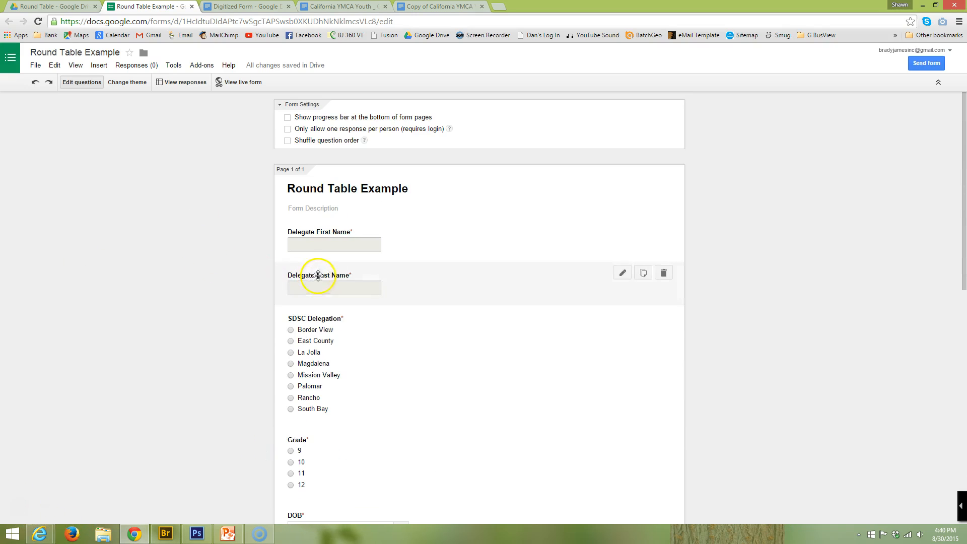
{"action": "scroll", "coordinate": [315, 282], "scroll_direction": "down", "scroll_amount": 1}
{"action": "left_click", "coordinate": [251, 8]}
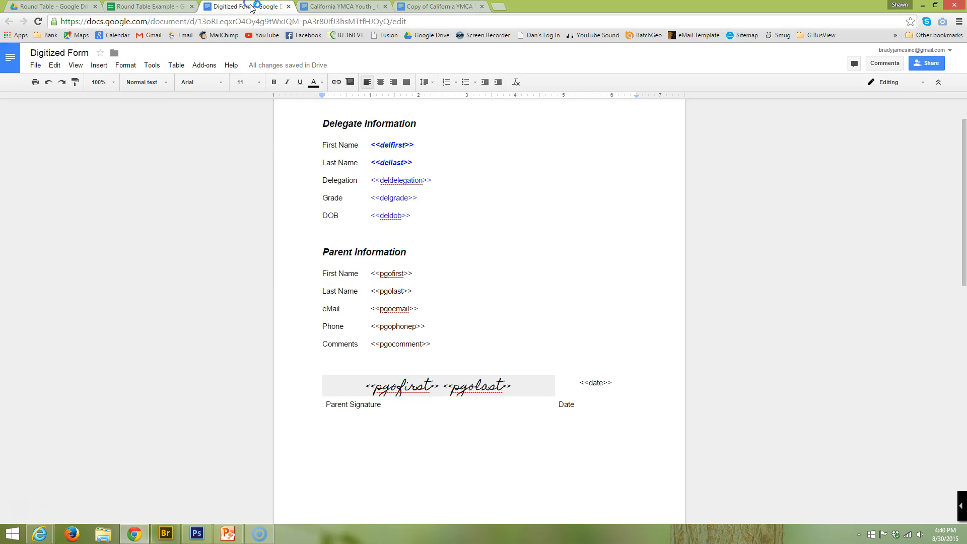
{"action": "left_click", "coordinate": [149, 6]}
{"action": "scroll", "coordinate": [259, 265], "scroll_direction": "down", "scroll_amount": 8}
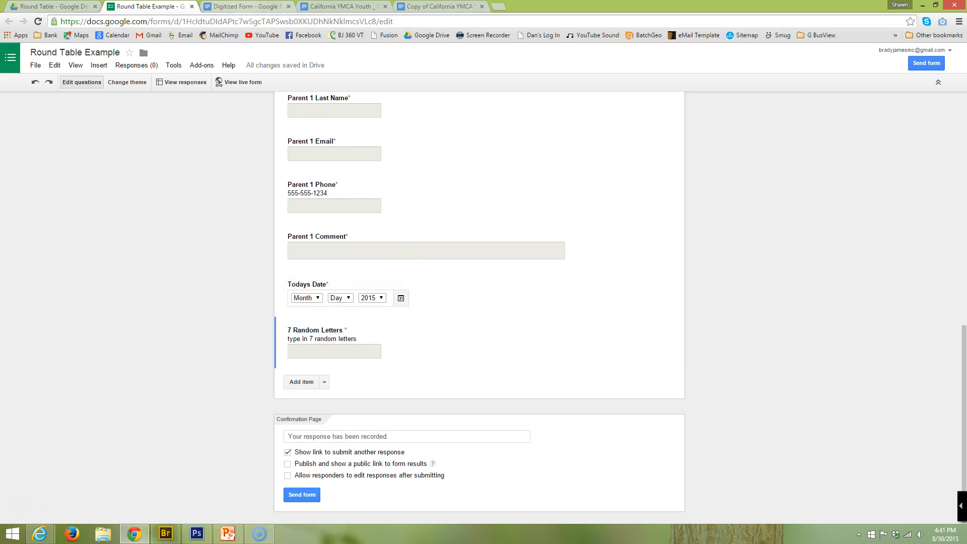
{"action": "left_click", "coordinate": [242, 6]}
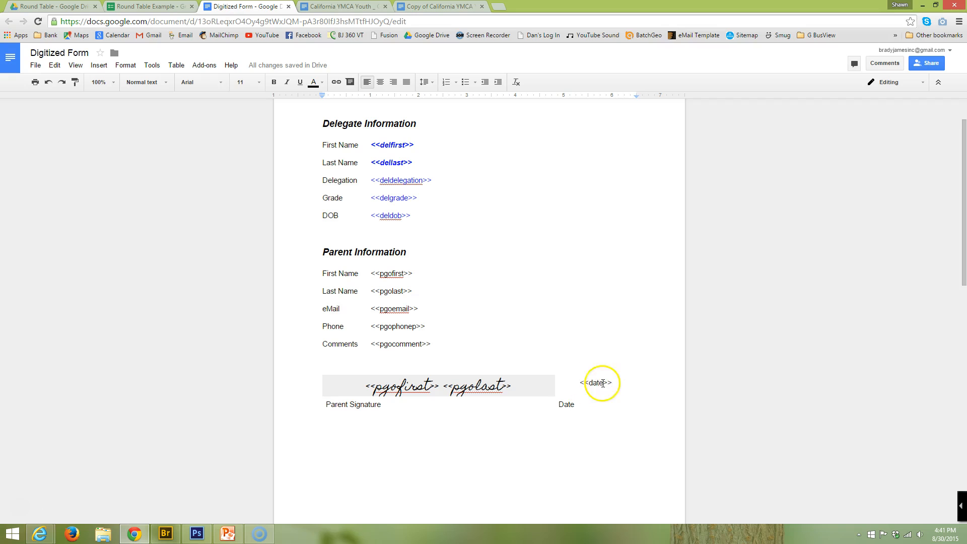
{"action": "left_click", "coordinate": [146, 6]}
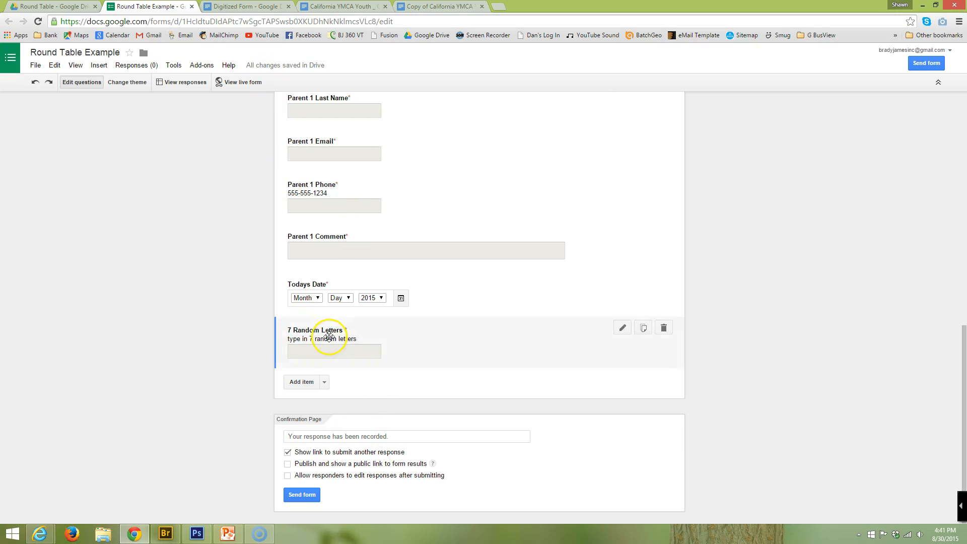
{"action": "left_click", "coordinate": [246, 6]}
{"action": "scroll", "coordinate": [313, 372], "scroll_direction": "down", "scroll_amount": 5}
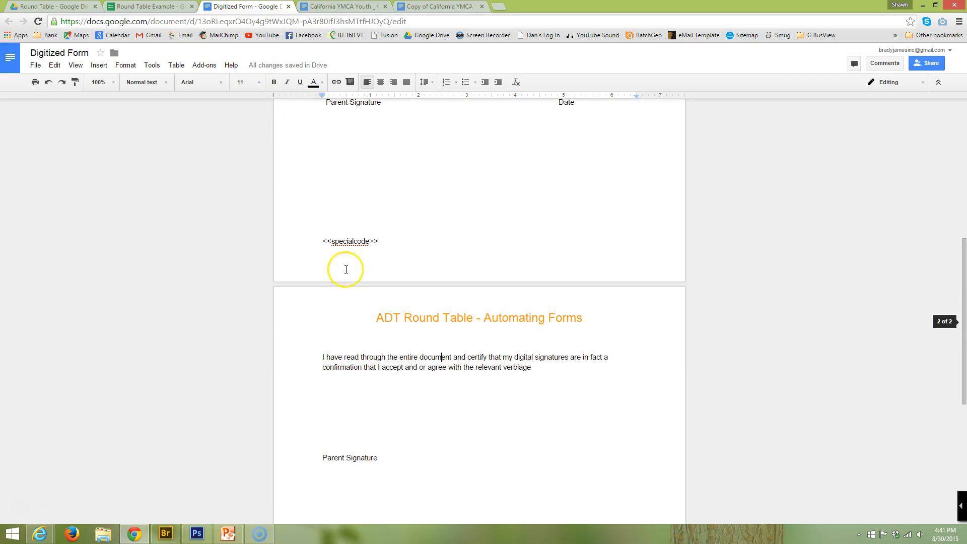
{"action": "left_click", "coordinate": [146, 6]}
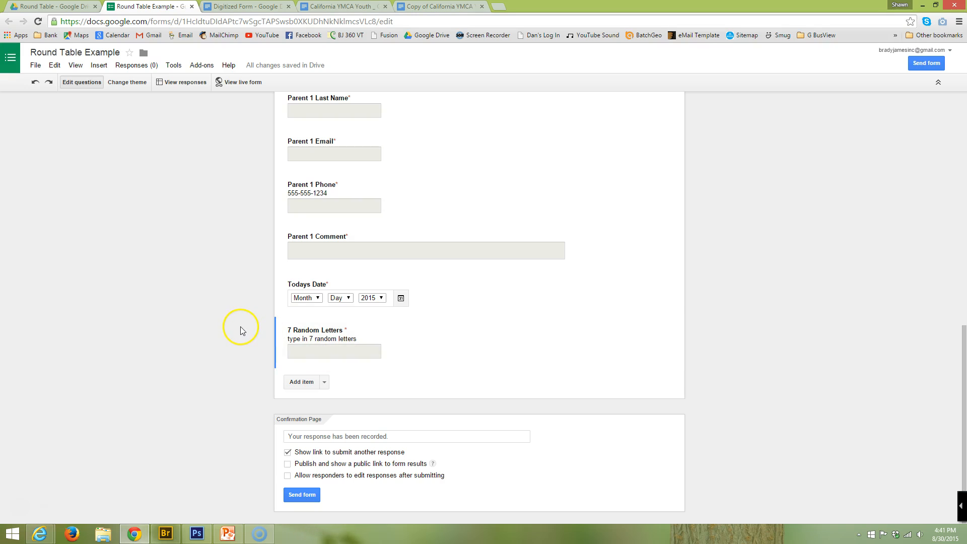
{"action": "scroll", "coordinate": [240, 327], "scroll_direction": "up", "scroll_amount": 2}
{"action": "scroll", "coordinate": [235, 317], "scroll_direction": "up", "scroll_amount": 8}
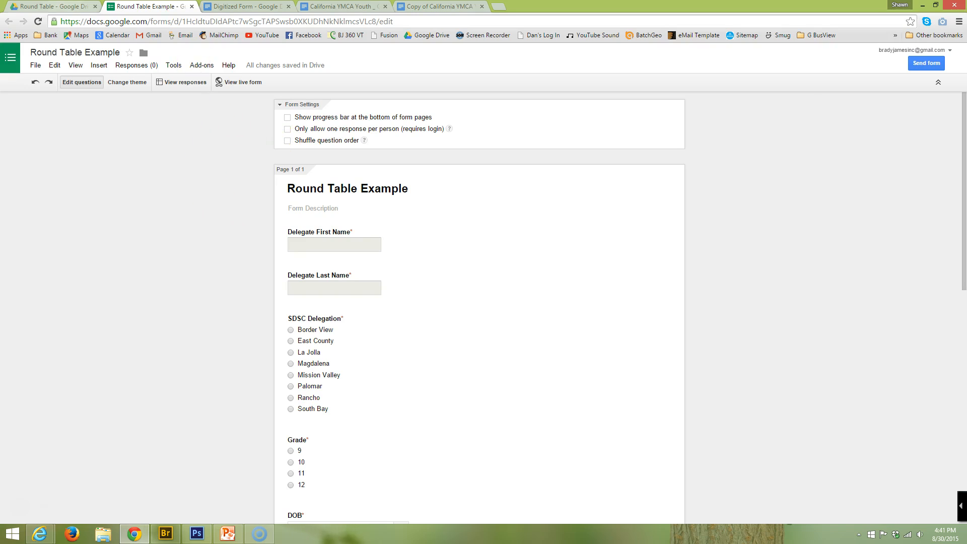
- Check the Round Table folder in Google Drive, open the form's responses spreadsheet, and return to the form editor
{"action": "left_click", "coordinate": [55, 7]}
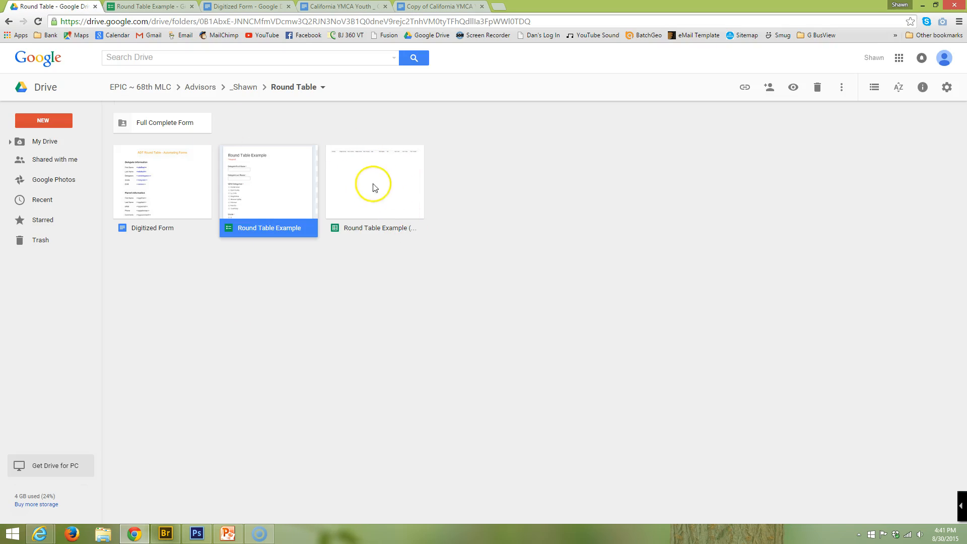
{"action": "left_click", "coordinate": [152, 7]}
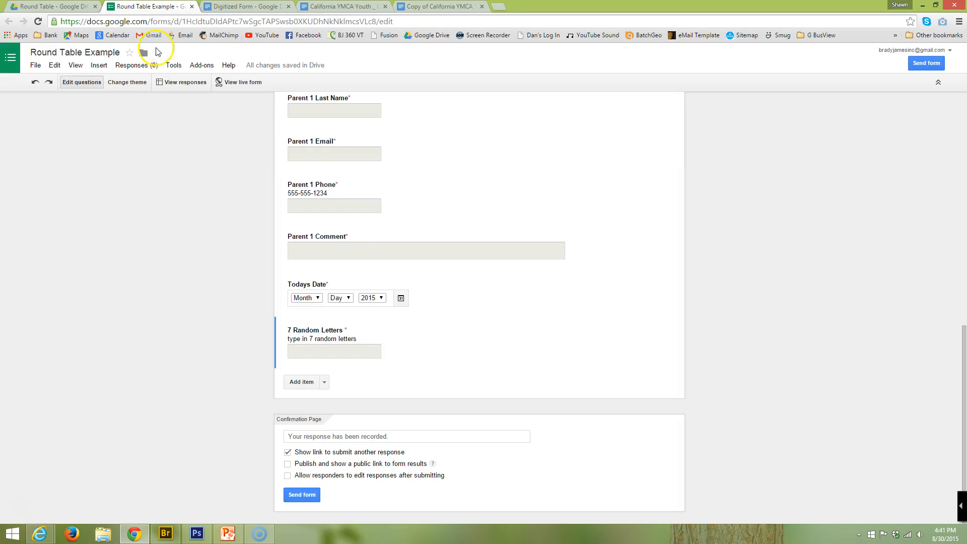
{"action": "left_click", "coordinate": [187, 84]}
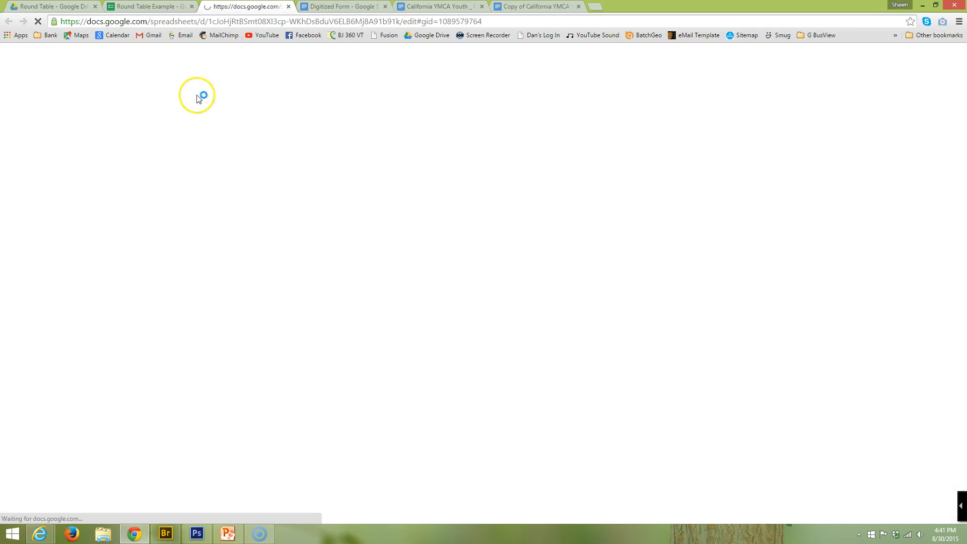
{"action": "left_click", "coordinate": [152, 7]}
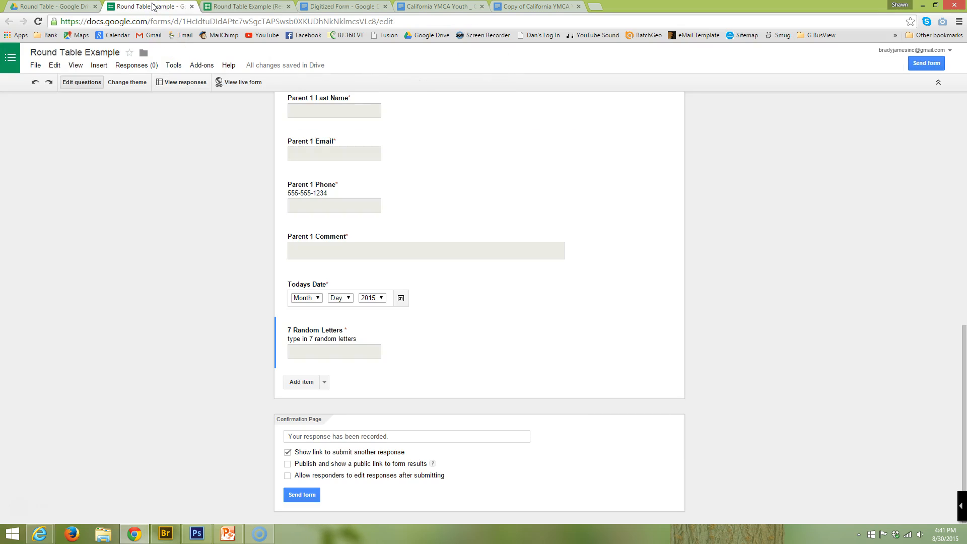